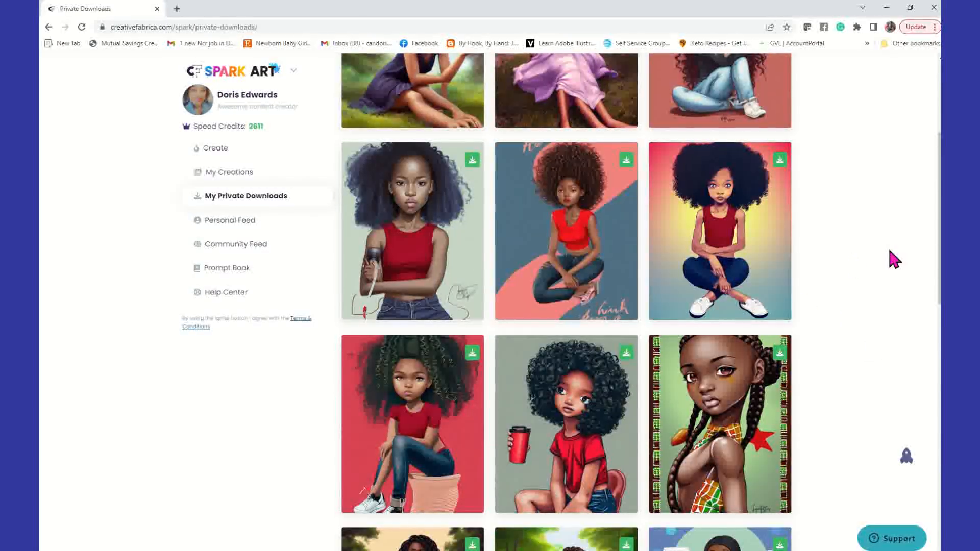
{"action": "scroll", "coordinate": [875, 264], "scroll_direction": "down", "scroll_amount": 1}
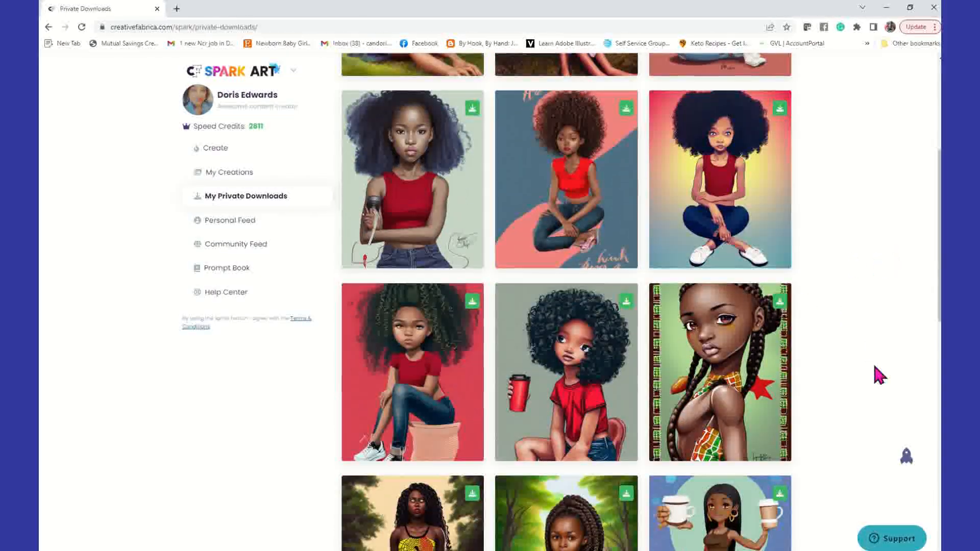
{"action": "mouse_move", "coordinate": [418, 462]}
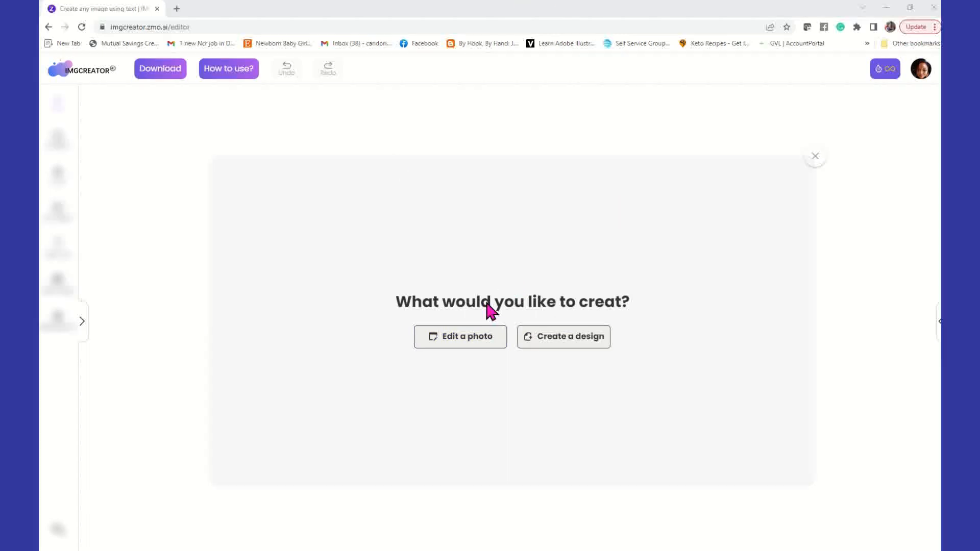
Start a photo edit with the 4096 x 5120 PNG of the cross-legged girl stored on the Desktop.
{"action": "left_click", "coordinate": [487, 347]}
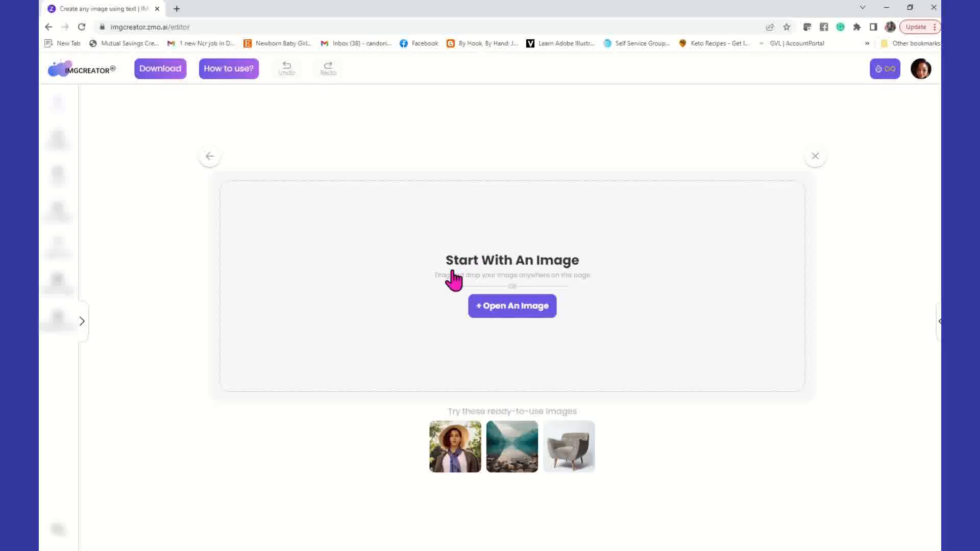
{"action": "left_click", "coordinate": [506, 312]}
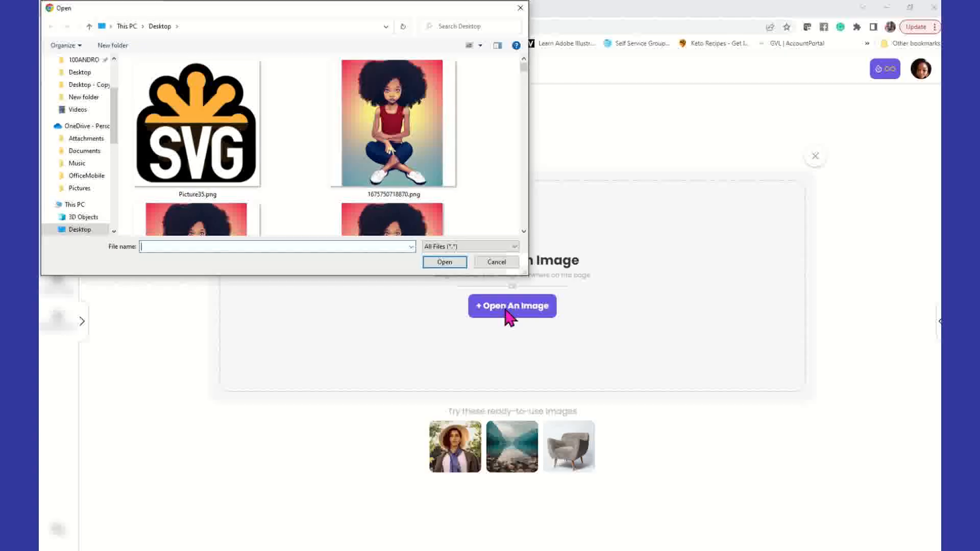
{"action": "scroll", "coordinate": [443, 193], "scroll_direction": "down", "scroll_amount": 2}
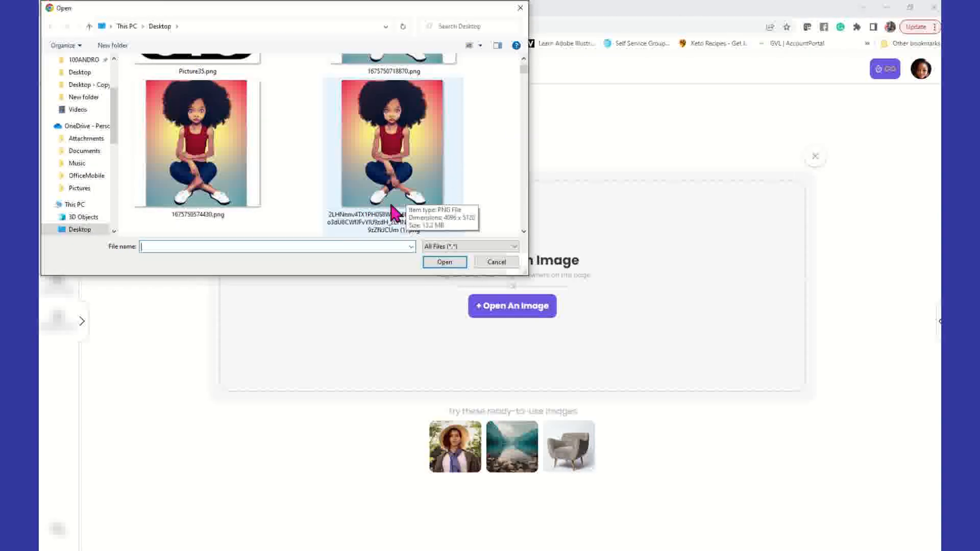
{"action": "left_click", "coordinate": [428, 163]}
{"action": "left_click", "coordinate": [459, 264]}
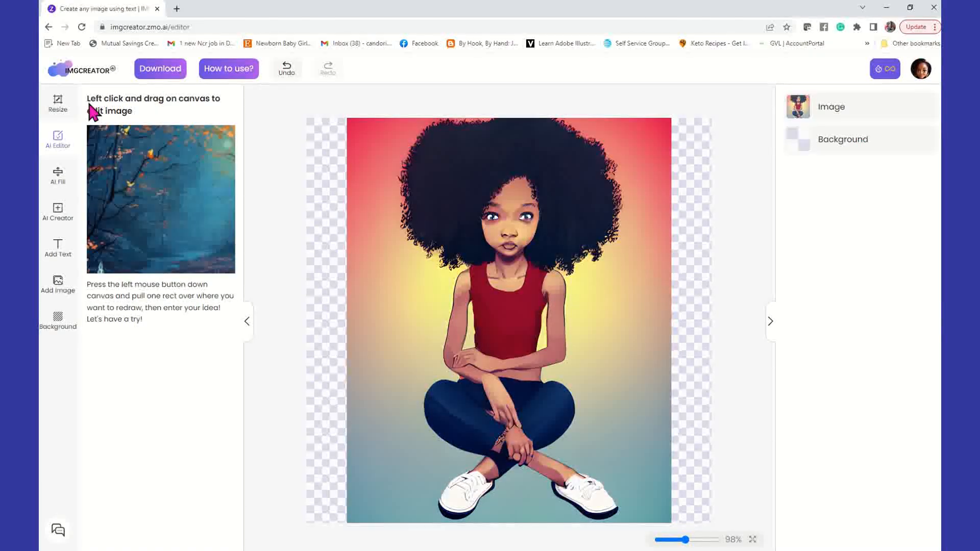
Try regenerating the area around the extra hand above the crossed ankles with the AI Editor prompt "girl's leg".
{"action": "left_click", "coordinate": [53, 135]}
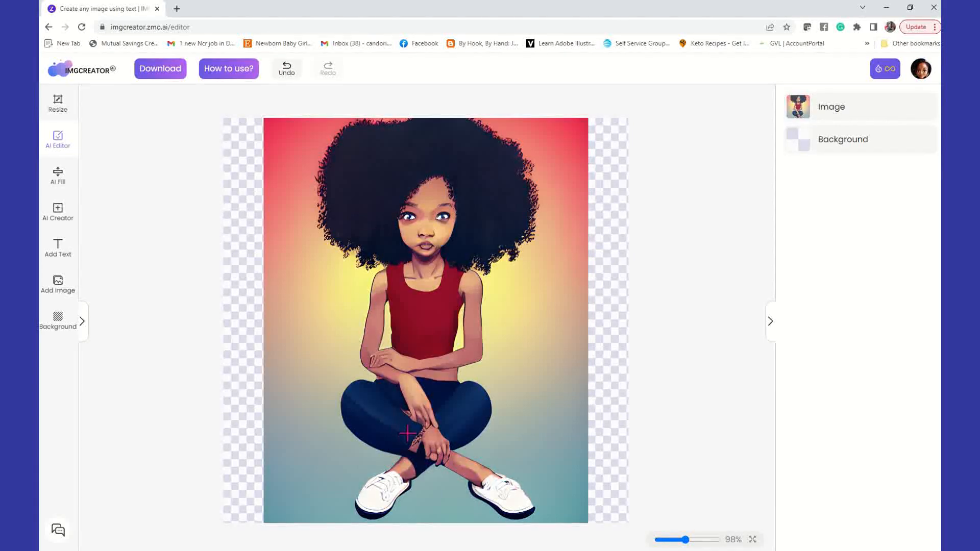
{"action": "left_click_drag", "start_coordinate": [411, 424], "coordinate": [480, 487]}
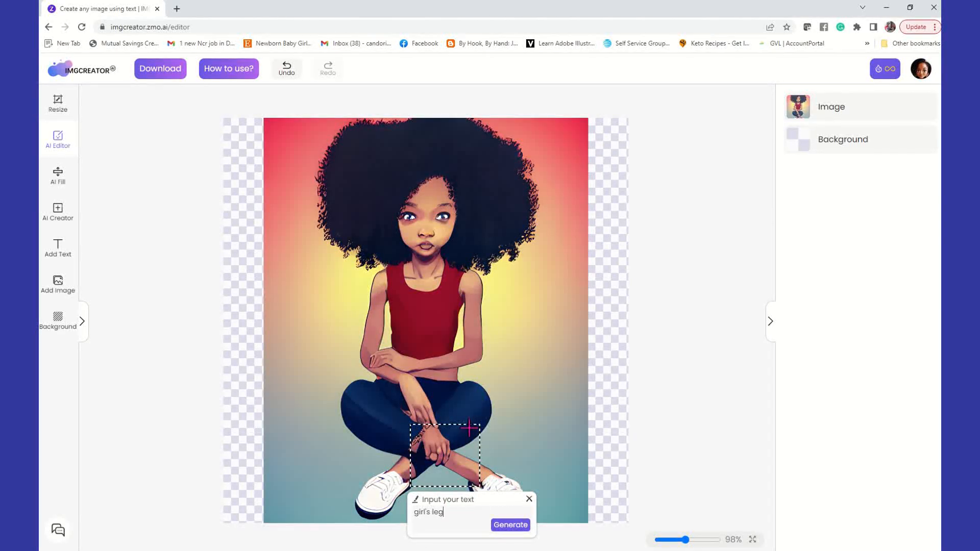
{"action": "left_click", "coordinate": [515, 530]}
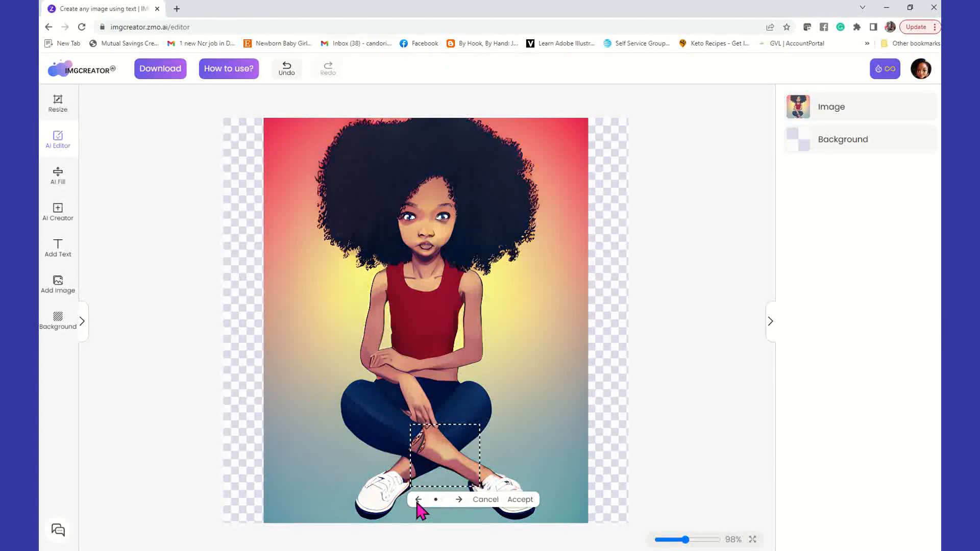
{"action": "left_click", "coordinate": [458, 501]}
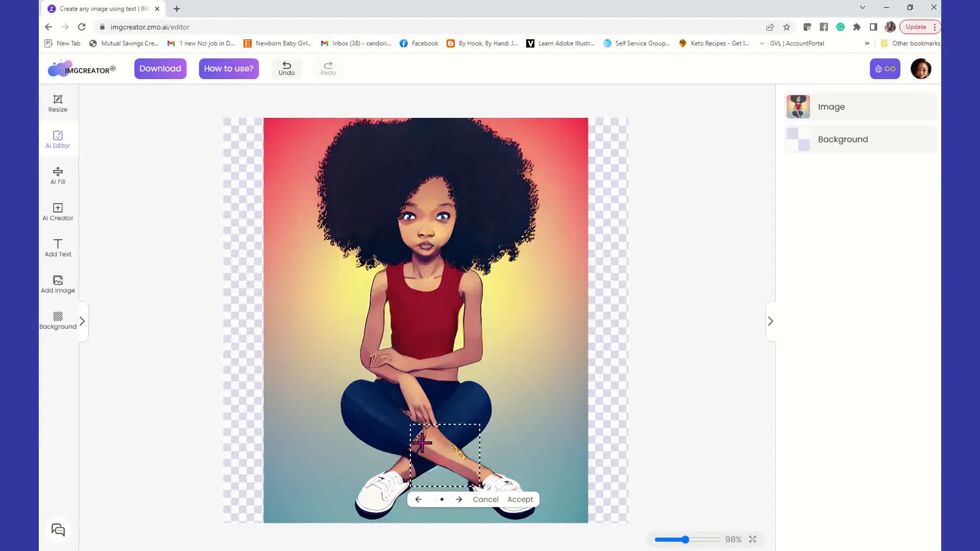
{"action": "left_click", "coordinate": [491, 501]}
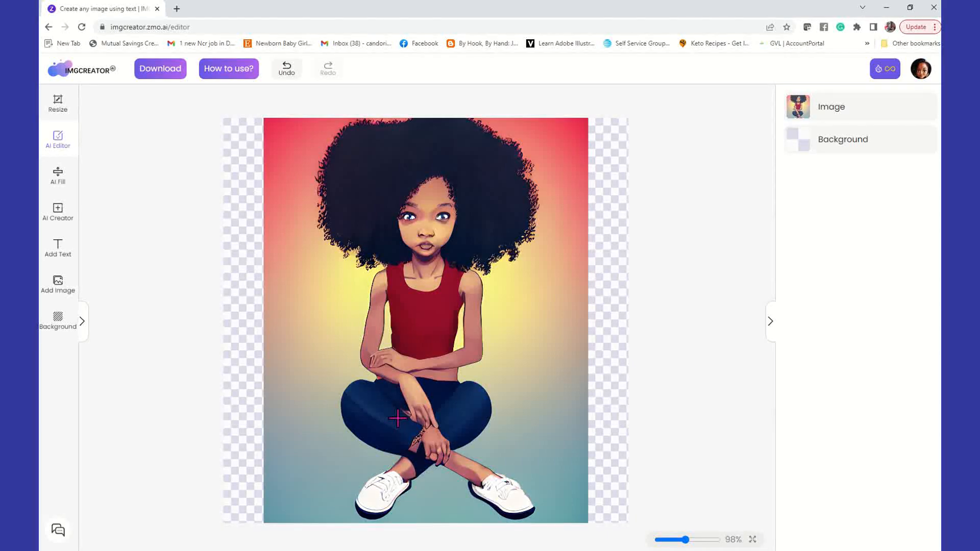
Redraw a slightly wider area around the extra hand with the AI Editor prompt "girl's leg", accepting the first variant with crossed legs.
{"action": "left_click_drag", "start_coordinate": [399, 417], "coordinate": [477, 487]}
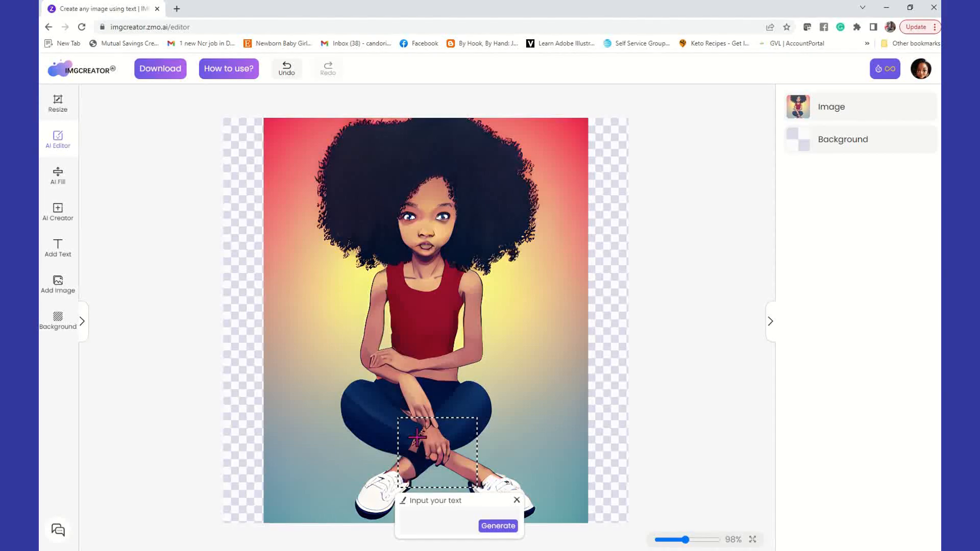
{"action": "left_click", "coordinate": [450, 521]}
{"action": "type", "text": "girl's leg"}
{"action": "left_click", "coordinate": [510, 531]}
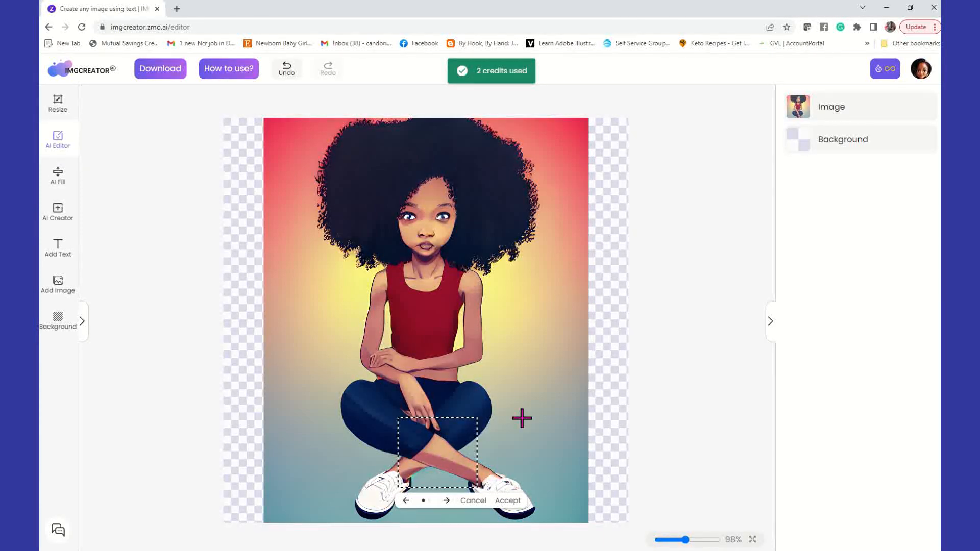
{"action": "left_click", "coordinate": [448, 501]}
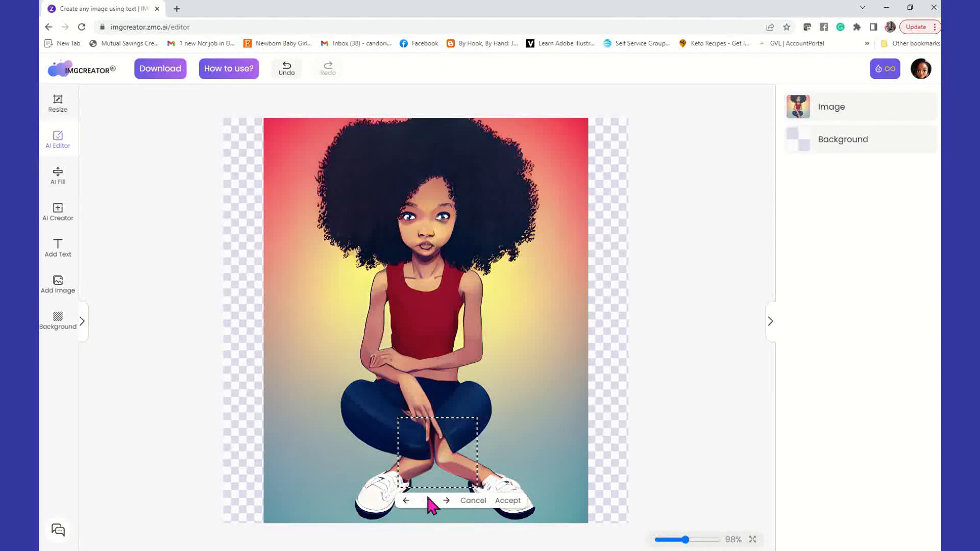
{"action": "left_click", "coordinate": [405, 501]}
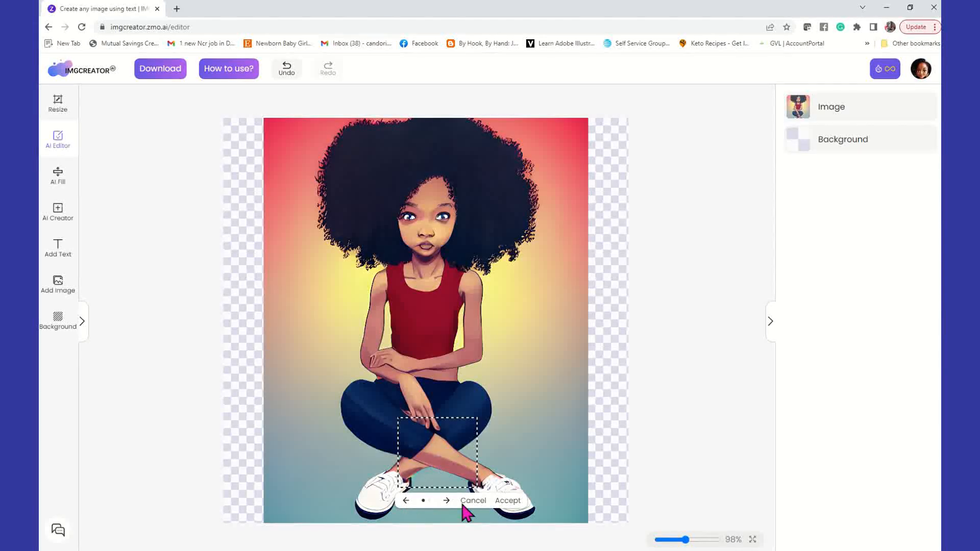
{"action": "left_click", "coordinate": [512, 501]}
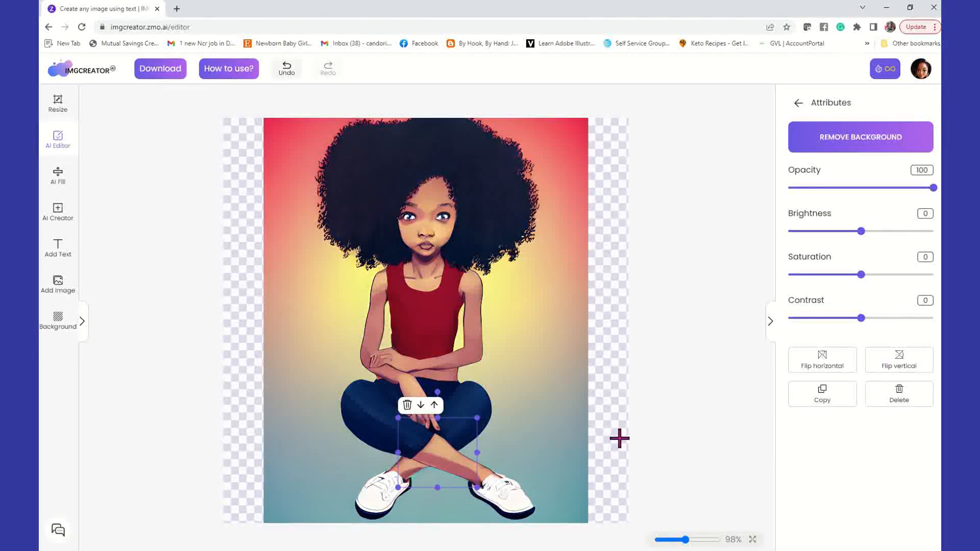
{"action": "left_click", "coordinate": [661, 416]}
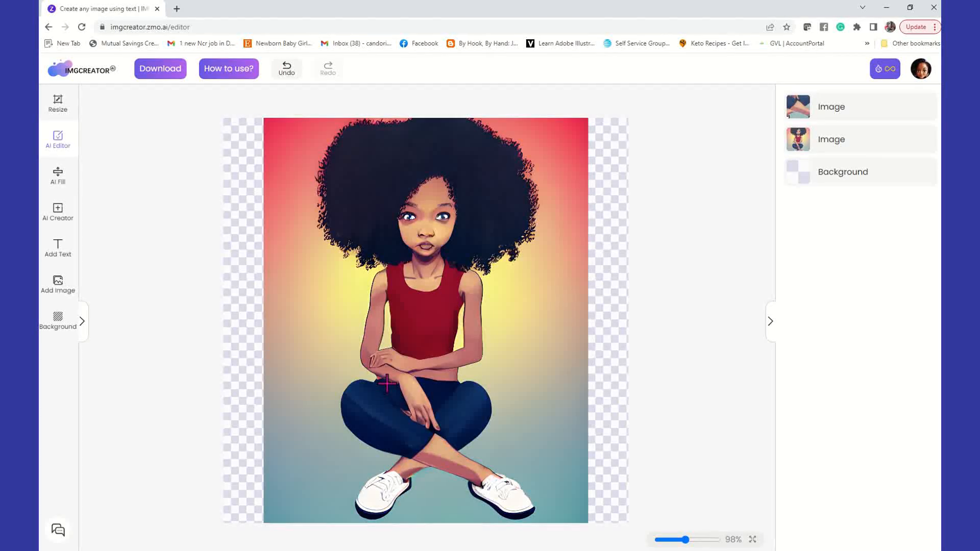
Redraw the hand resting over the jeans with the AI Editor prompt "girl's hand", accepting the first variant without a ring.
{"action": "left_click_drag", "start_coordinate": [386, 384], "coordinate": [468, 441]}
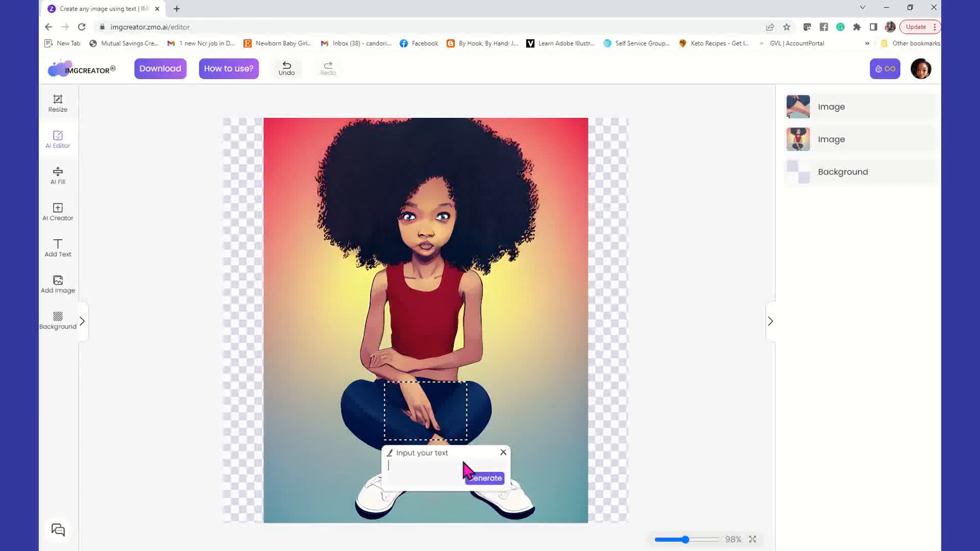
{"action": "type", "text": "girl's hand"}
{"action": "left_click", "coordinate": [499, 480]}
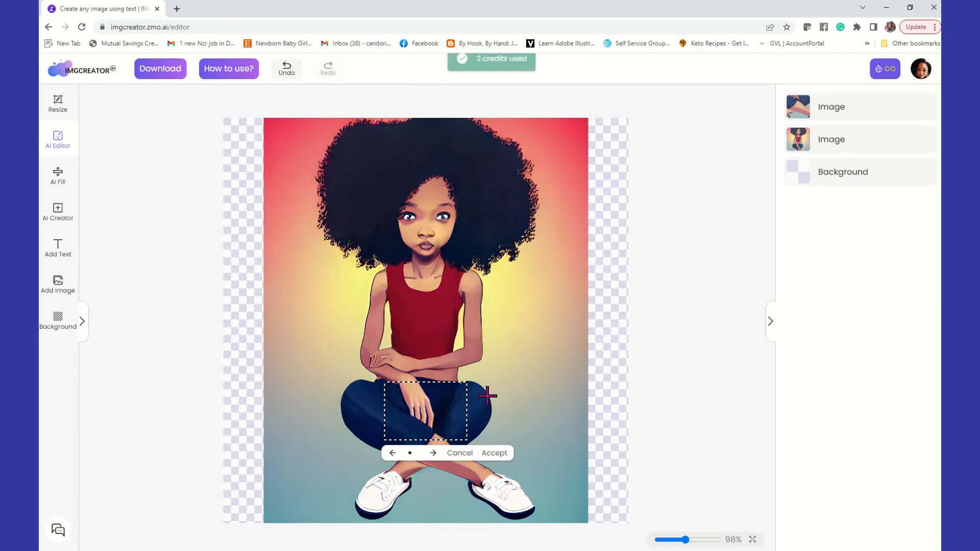
{"action": "left_click", "coordinate": [434, 454]}
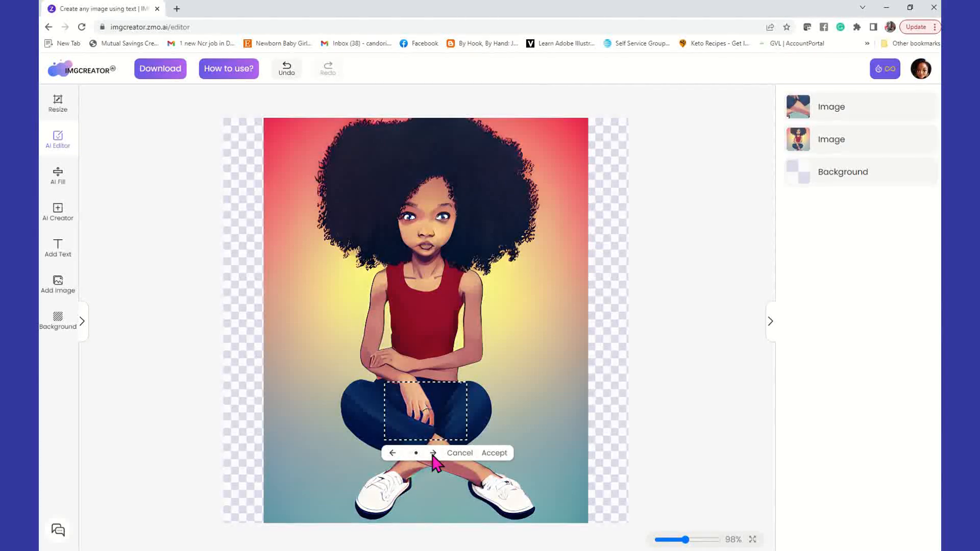
{"action": "left_click", "coordinate": [393, 453]}
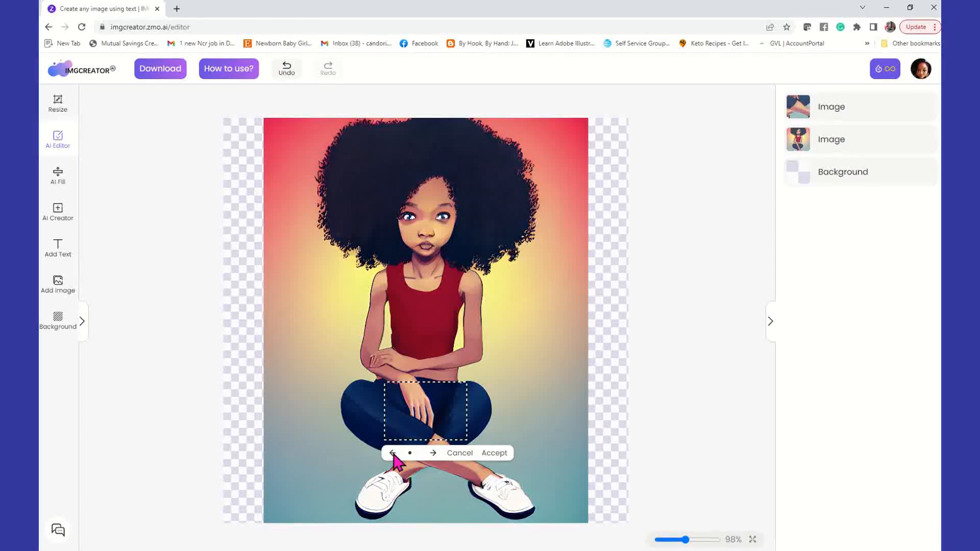
{"action": "left_click", "coordinate": [495, 454]}
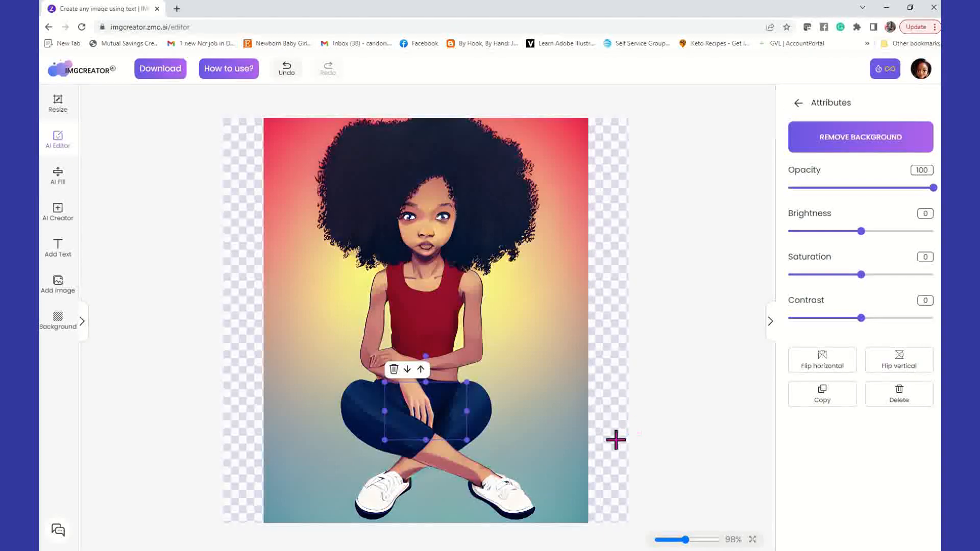
{"action": "left_click", "coordinate": [652, 423]}
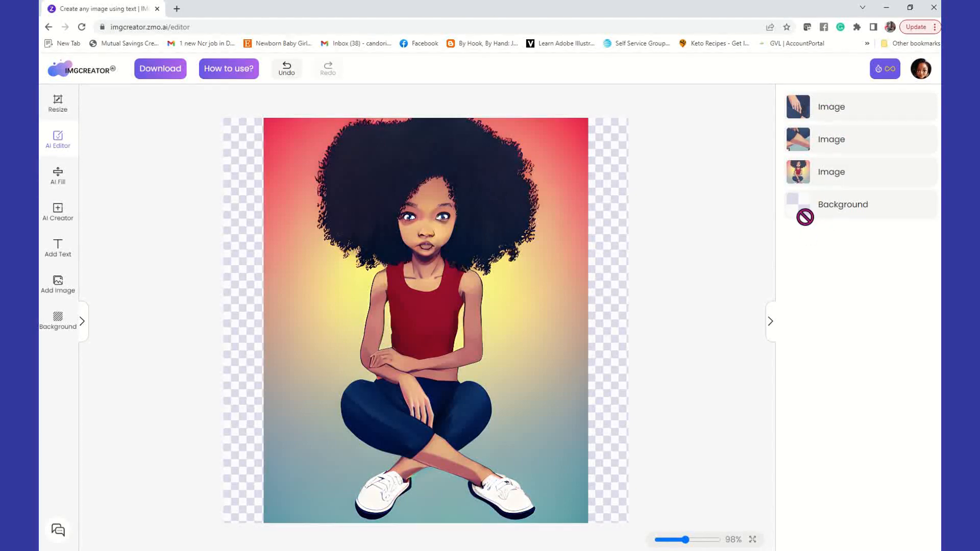
Examine which part of the picture each image layer covers: the full portrait, the leg patch and the hand patch.
{"action": "left_click", "coordinate": [835, 179]}
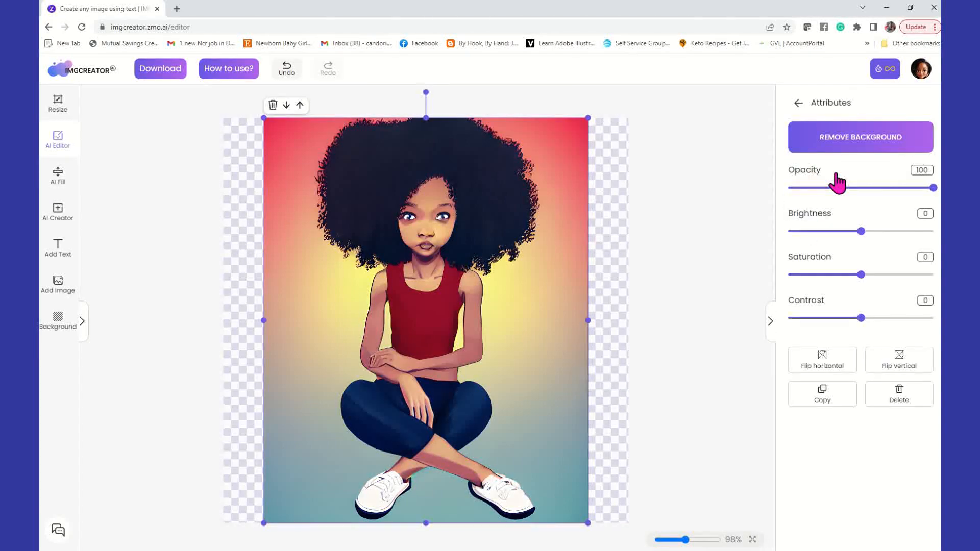
{"action": "left_click", "coordinate": [750, 148]}
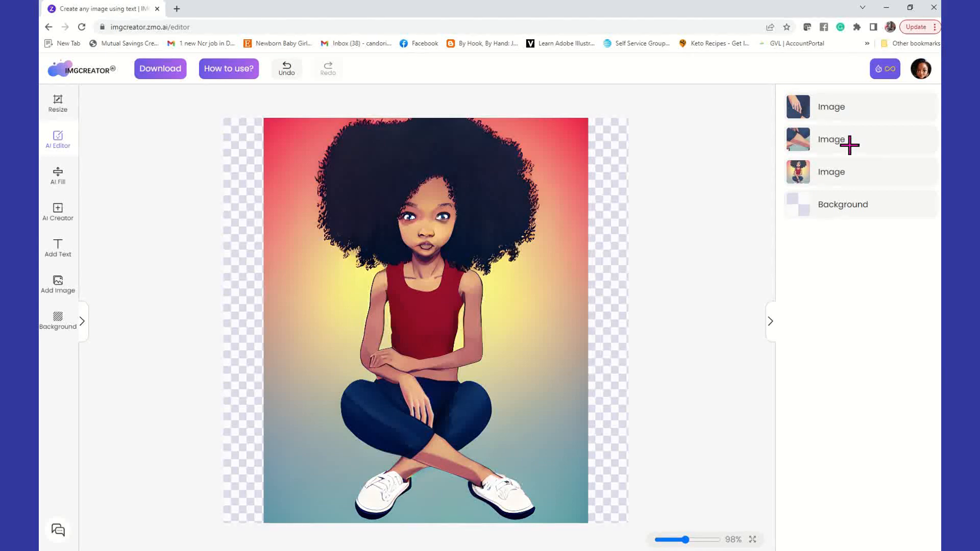
{"action": "left_click", "coordinate": [815, 151]}
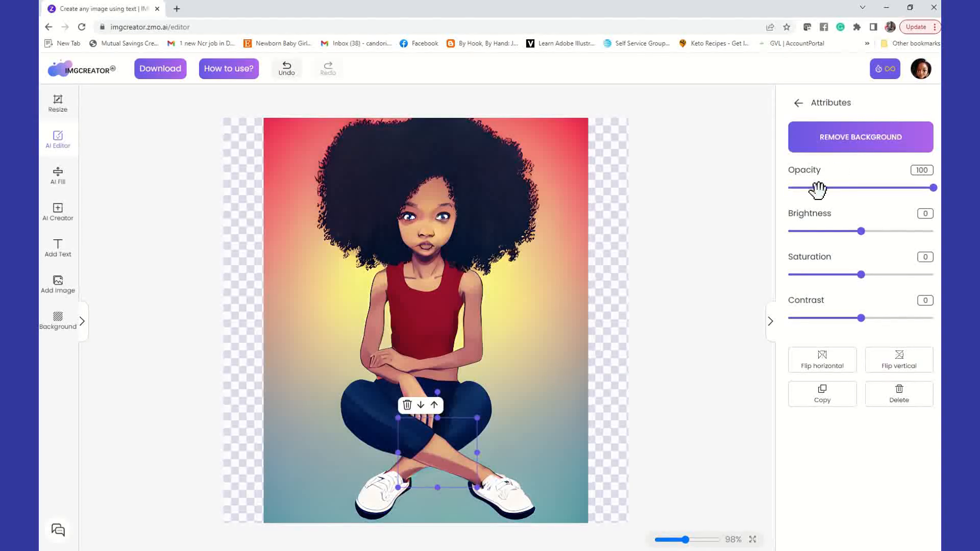
{"action": "left_click", "coordinate": [733, 252]}
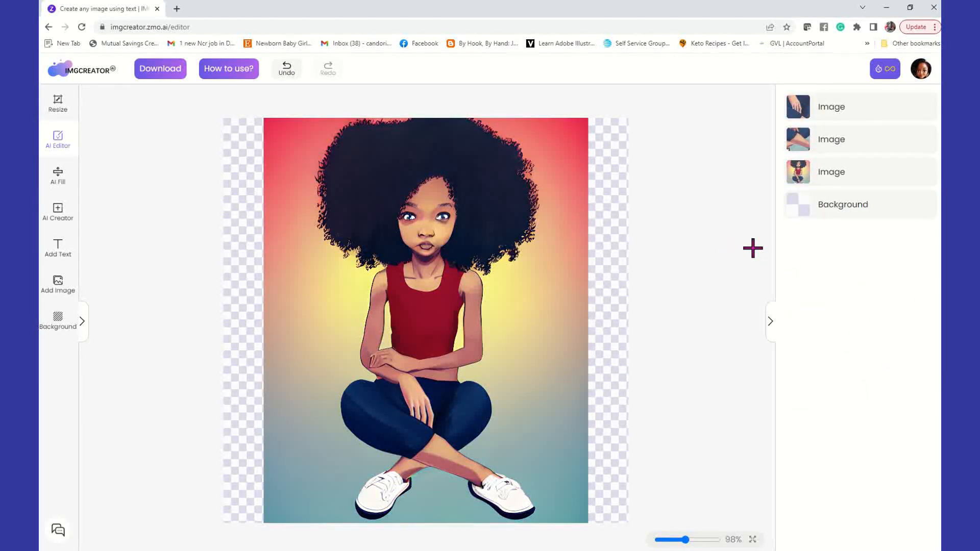
{"action": "left_click", "coordinate": [883, 114]}
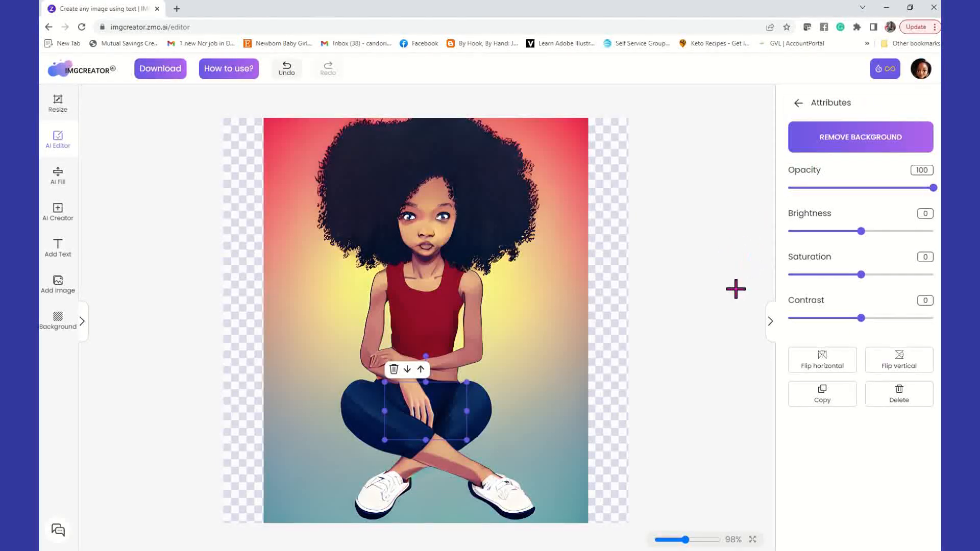
{"action": "left_click", "coordinate": [661, 304]}
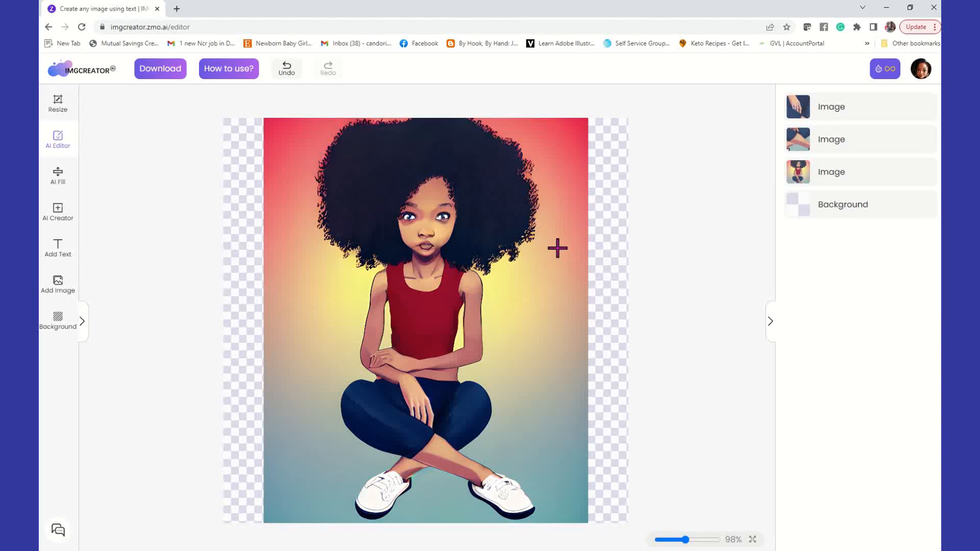
View the account page with its credits and subscription plans, and open the AI Designer start page from the product list.
{"action": "left_click", "coordinate": [916, 76]}
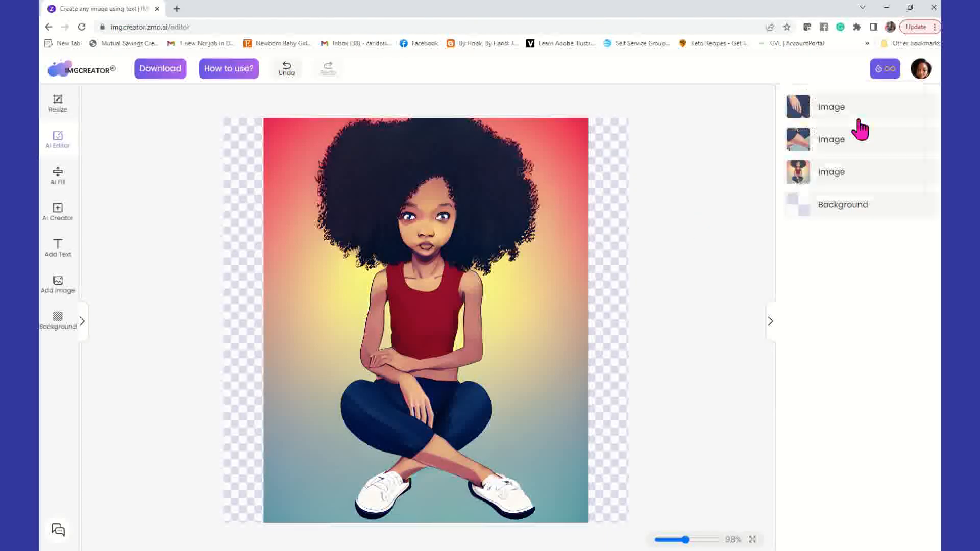
{"action": "mouse_move", "coordinate": [919, 79]}
{"action": "left_click", "coordinate": [820, 131]}
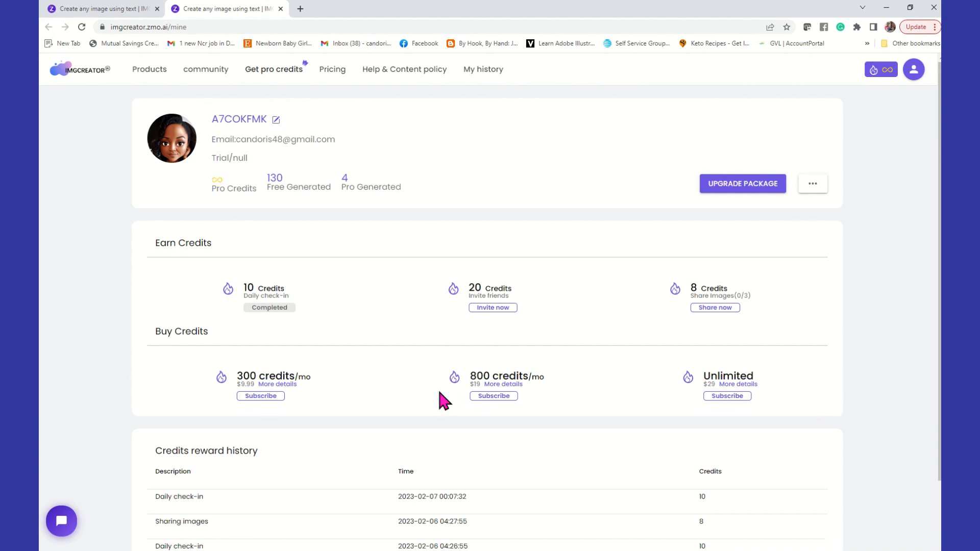
{"action": "left_click", "coordinate": [912, 85]}
{"action": "left_click", "coordinate": [151, 74]}
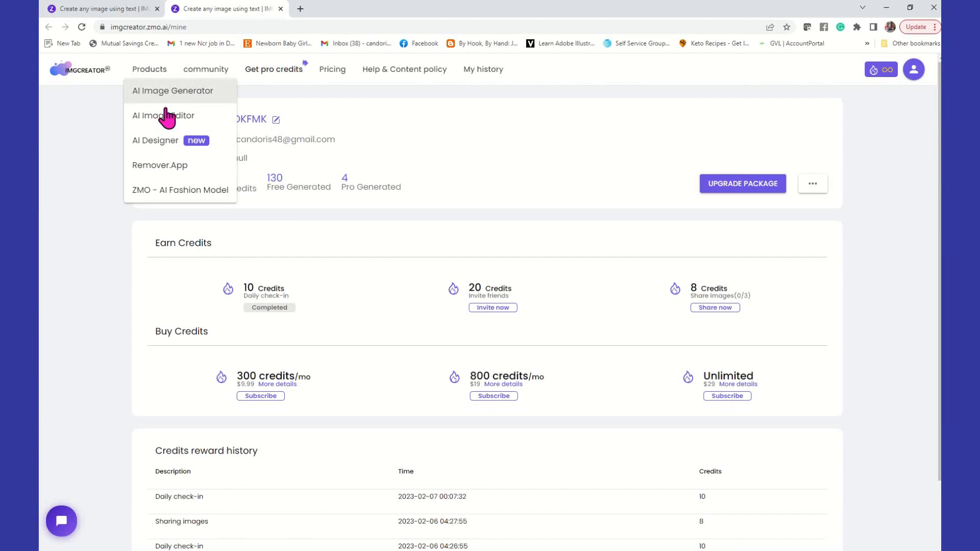
{"action": "left_click", "coordinate": [153, 142]}
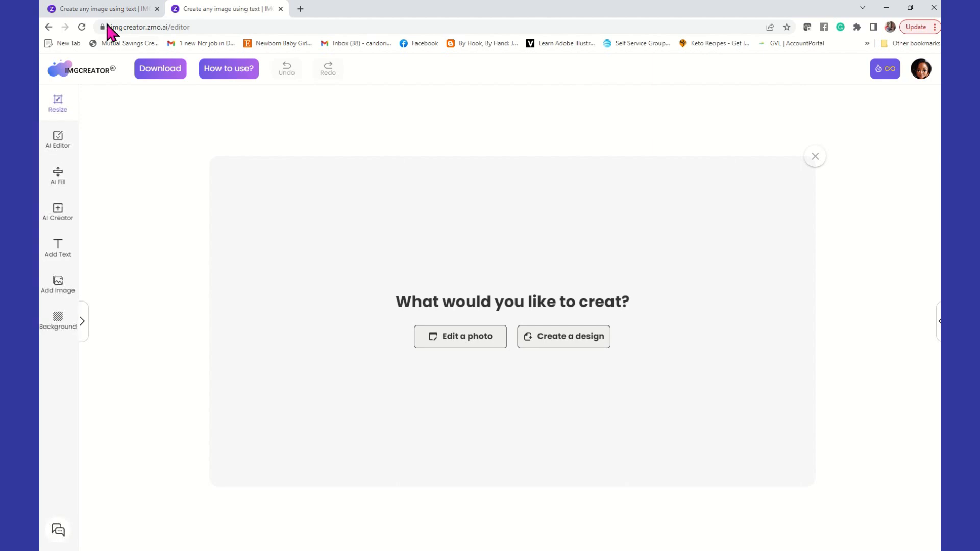
Return to the edited picture of the girl and download it as a PNG.
{"action": "left_click", "coordinate": [94, 9]}
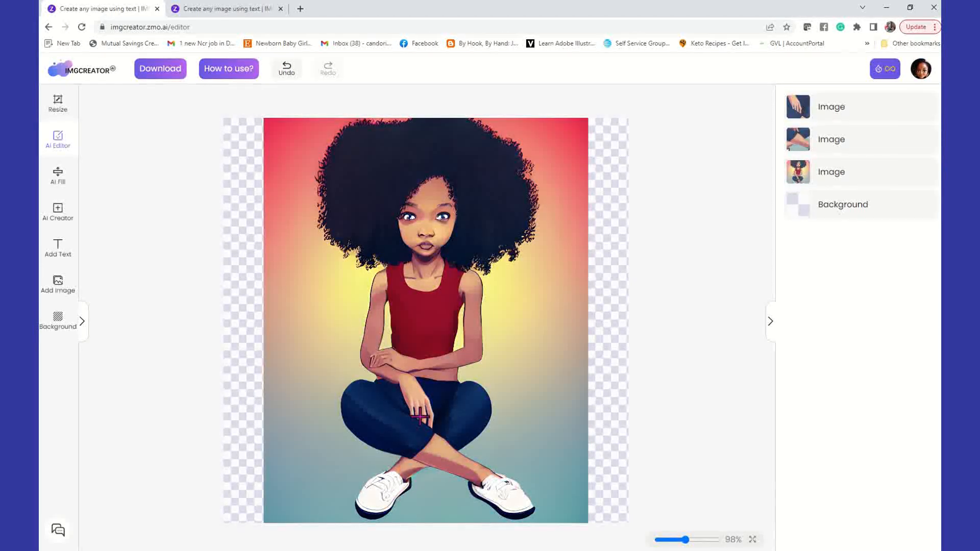
{"action": "left_click", "coordinate": [165, 72]}
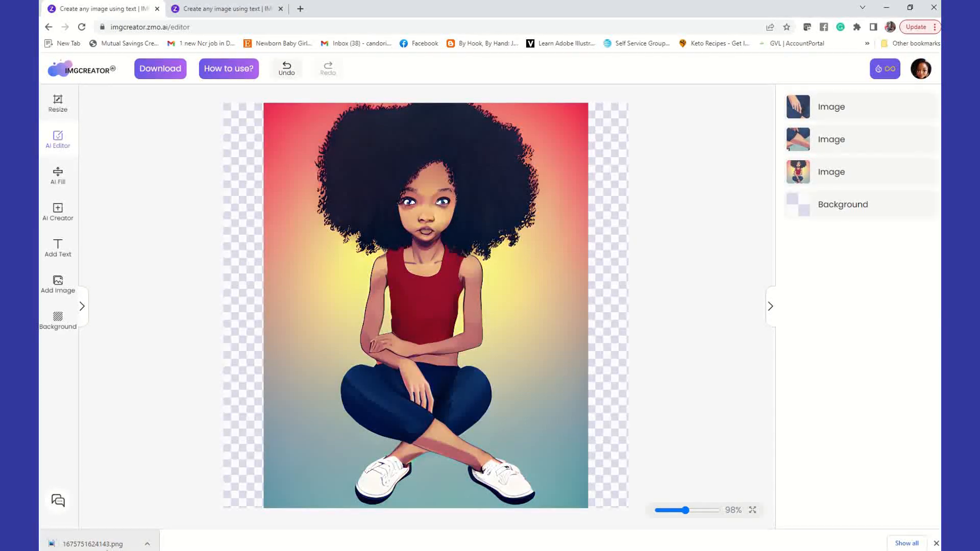
Open the downloaded 1675751624143.png in the photo viewer and copy the picture.
{"action": "left_click", "coordinate": [114, 545]}
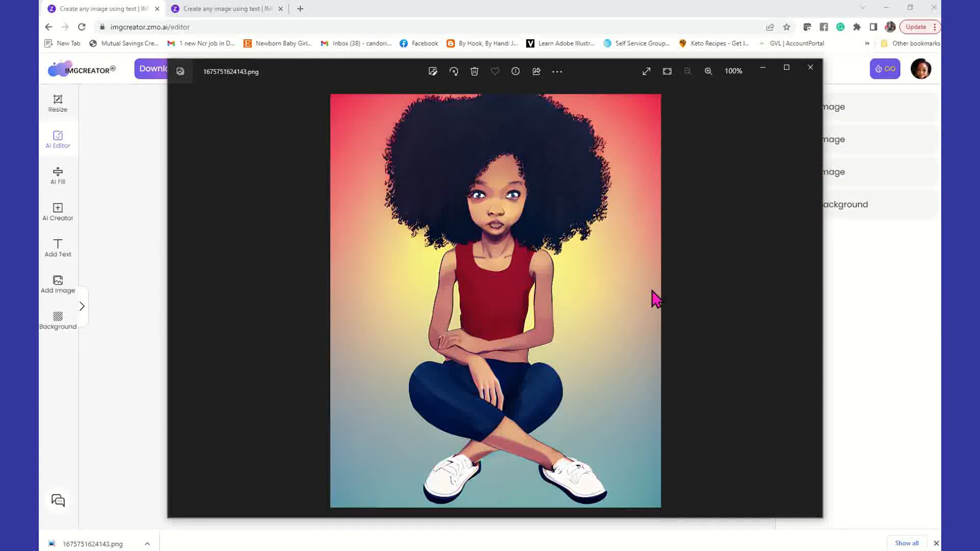
{"action": "right_click", "coordinate": [561, 182]}
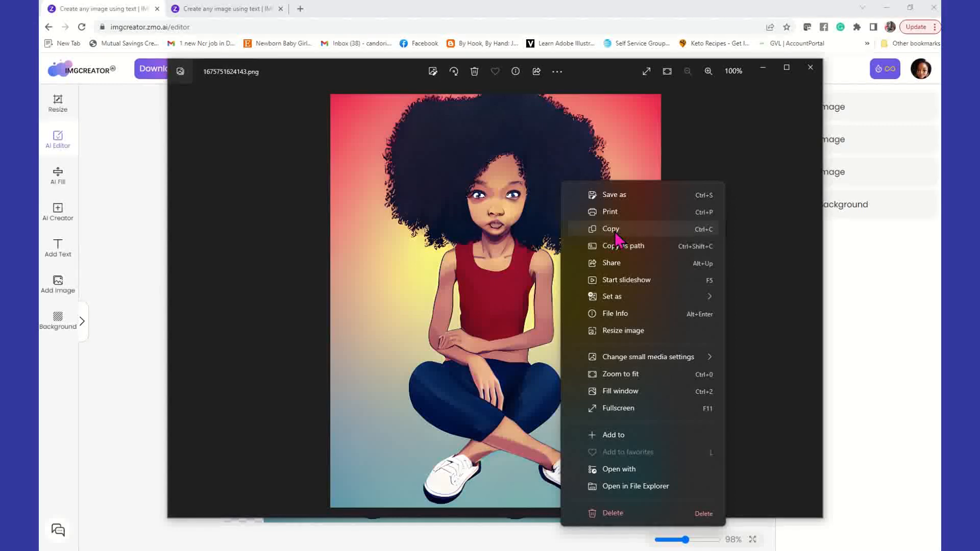
{"action": "left_click", "coordinate": [610, 230]}
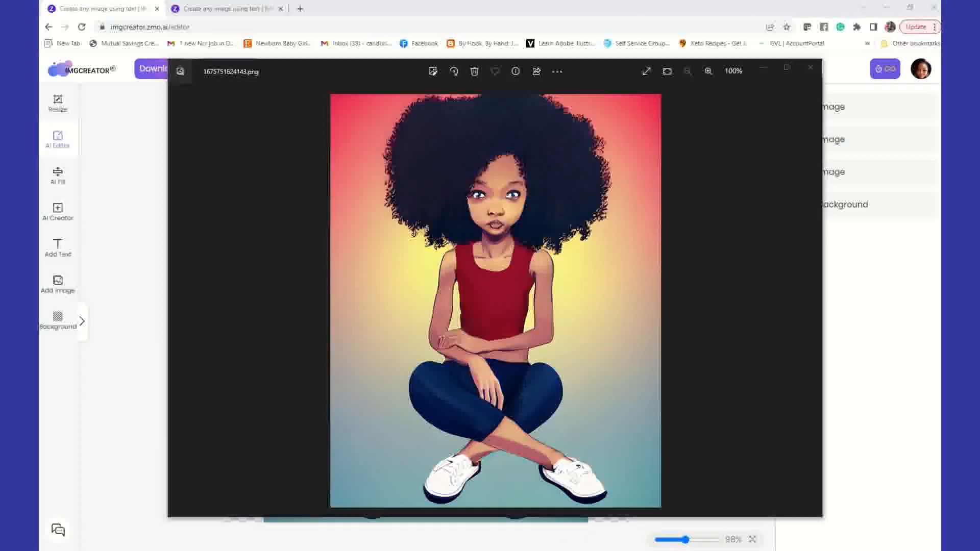
Switch to PowerPoint, create a new blank presentation and apply the Blank layout to its slide.
{"action": "key", "text": "alt+Tab"}
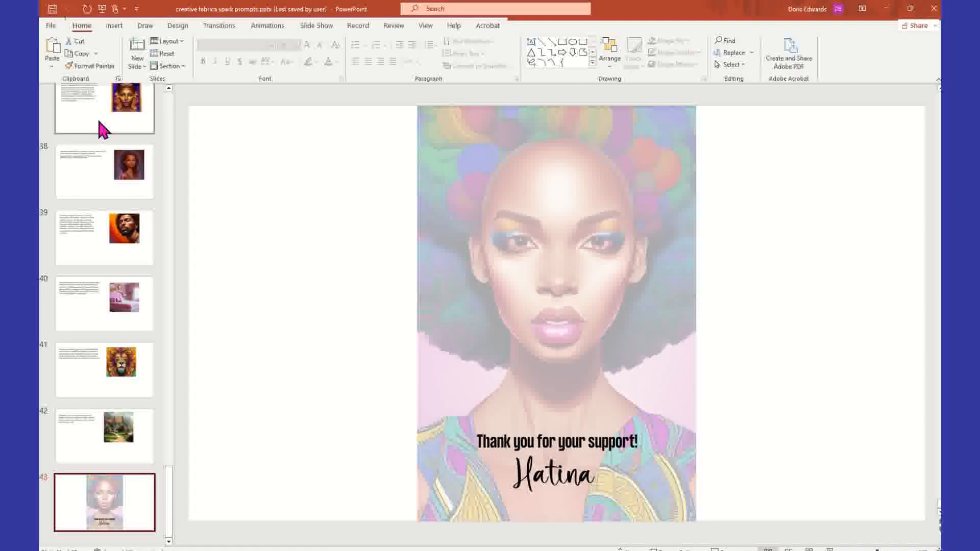
{"action": "left_click", "coordinate": [51, 27]}
{"action": "left_click", "coordinate": [71, 77]}
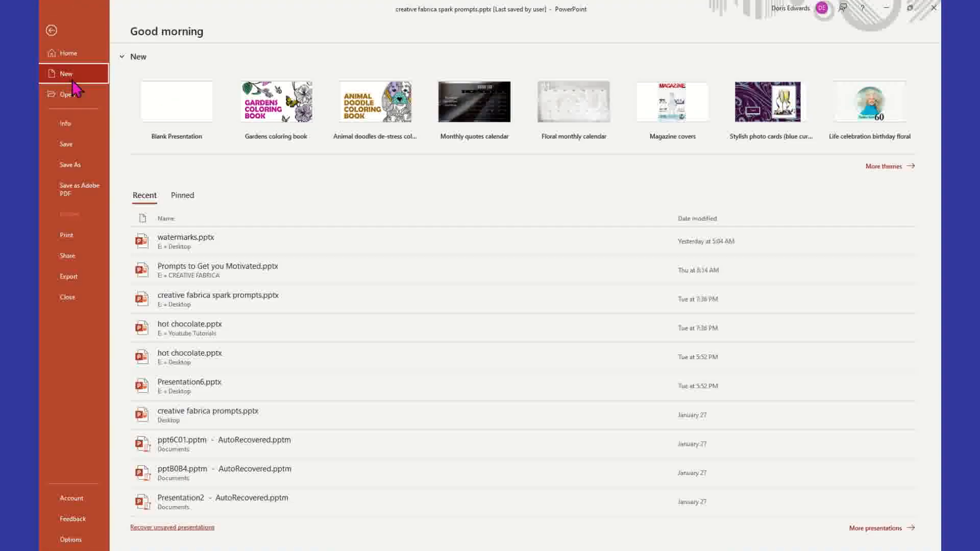
{"action": "key", "text": "Return"}
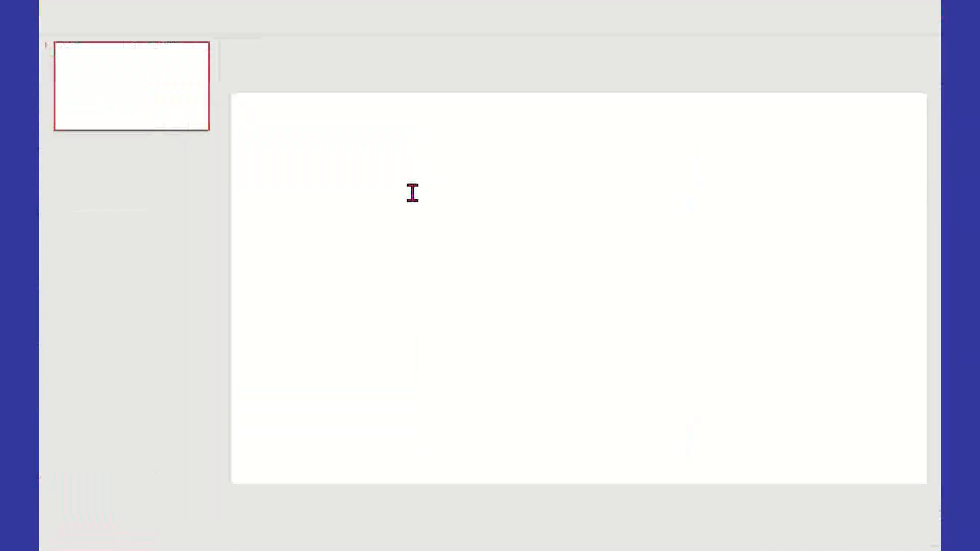
{"action": "right_click", "coordinate": [178, 127]}
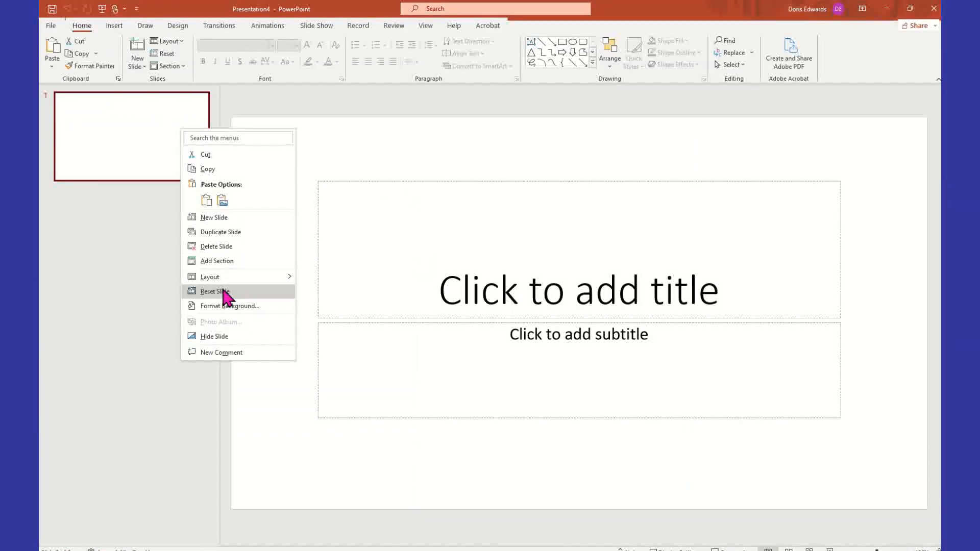
{"action": "left_click", "coordinate": [323, 406]}
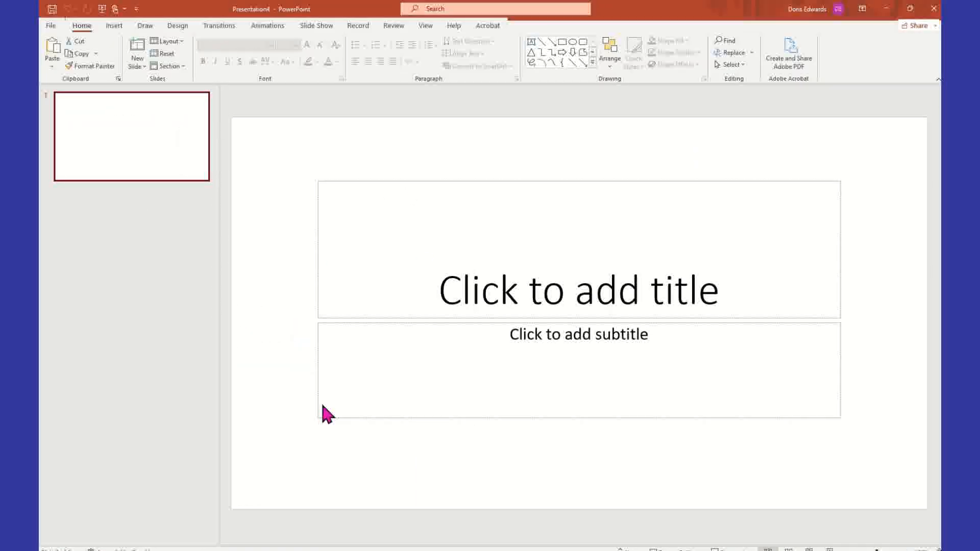
Paste the copied picture onto the slide, shrink it proportionally and place it on the slide's left half.
{"action": "right_click", "coordinate": [312, 193]}
{"action": "left_click", "coordinate": [339, 239]}
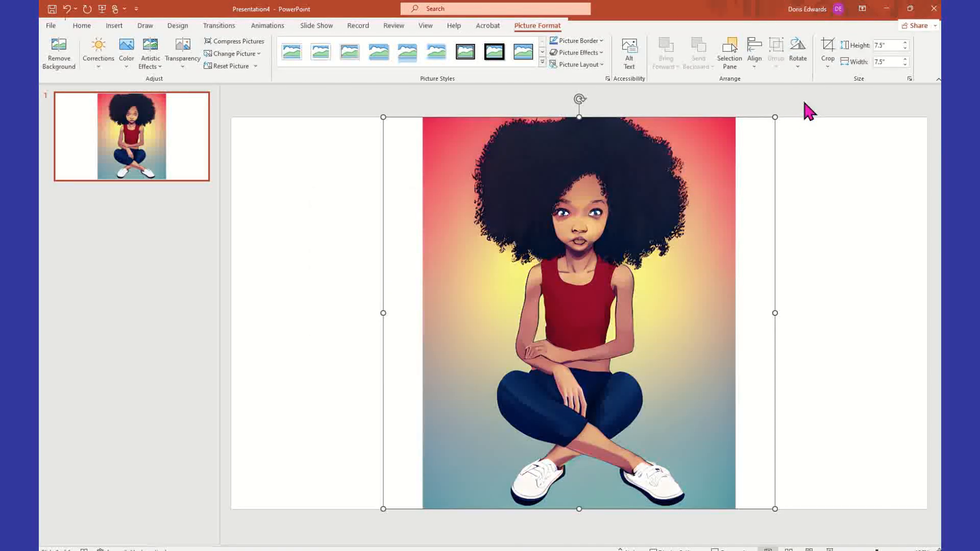
{"action": "left_click_drag", "start_coordinate": [775, 117], "coordinate": [667, 219]}
{"action": "left_click_drag", "start_coordinate": [558, 367], "coordinate": [454, 309]}
{"action": "left_click", "coordinate": [707, 335]}
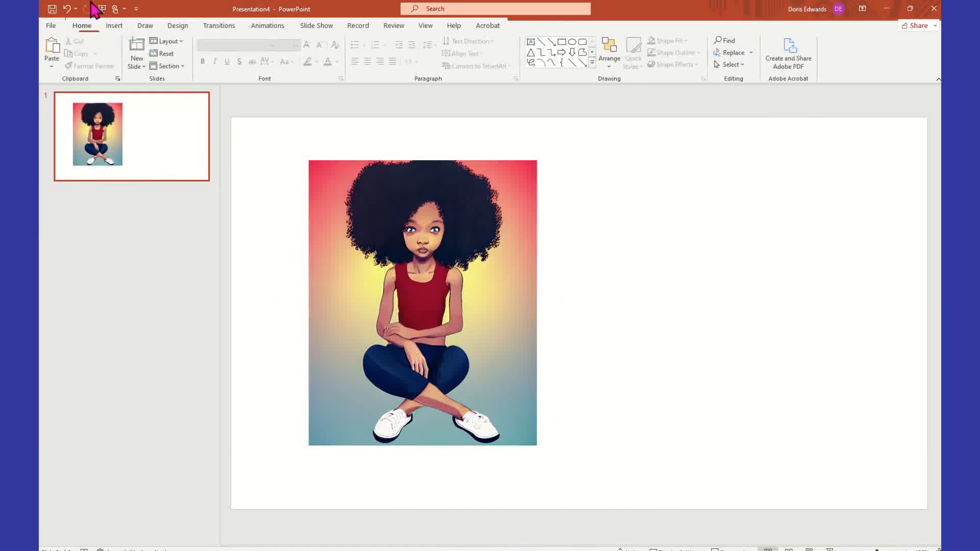
Insert the original, unedited picture of the cross-legged girl from the Desktop folder onto the slide.
{"action": "left_click", "coordinate": [115, 26]}
{"action": "left_click", "coordinate": [113, 65]}
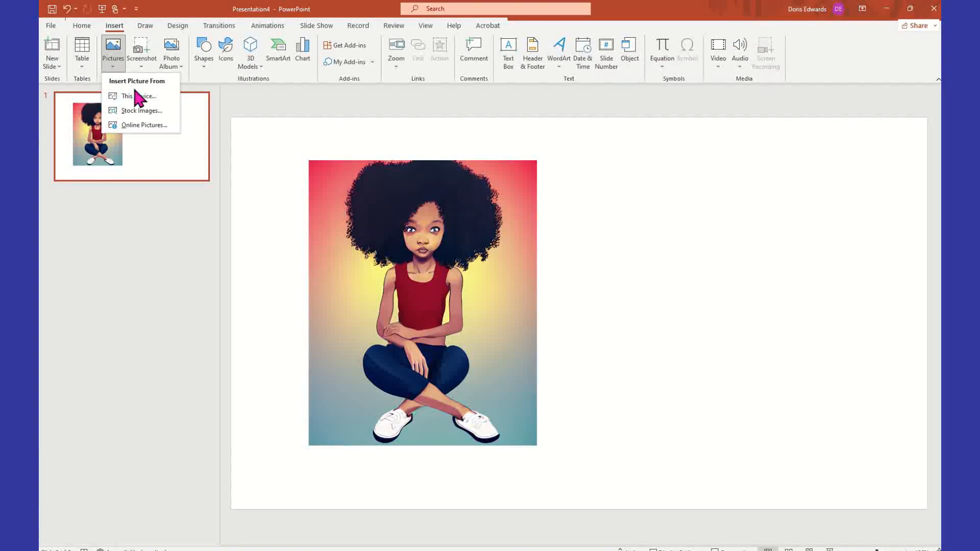
{"action": "left_click", "coordinate": [138, 97]}
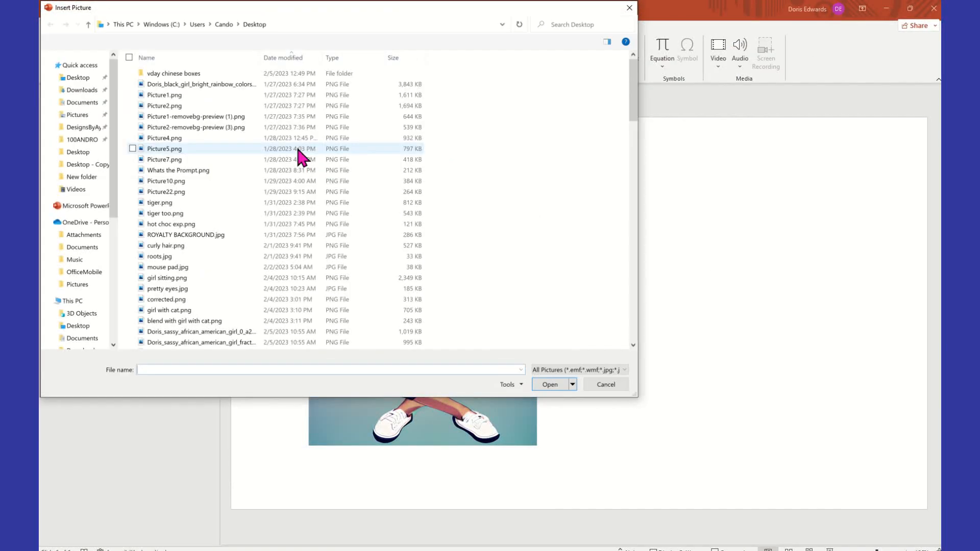
{"action": "left_click_drag", "start_coordinate": [114, 107], "coordinate": [113, 63]}
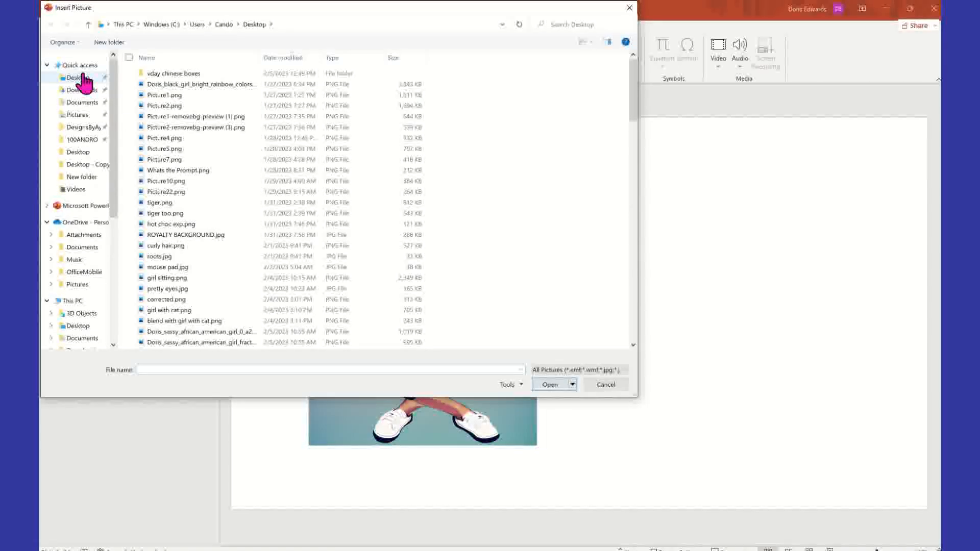
{"action": "left_click", "coordinate": [85, 78]}
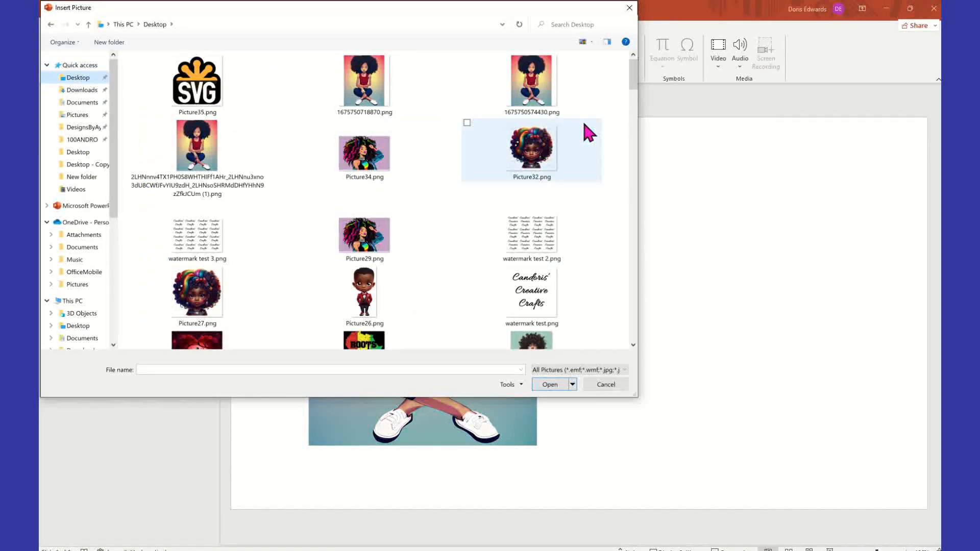
{"action": "left_click", "coordinate": [223, 184]}
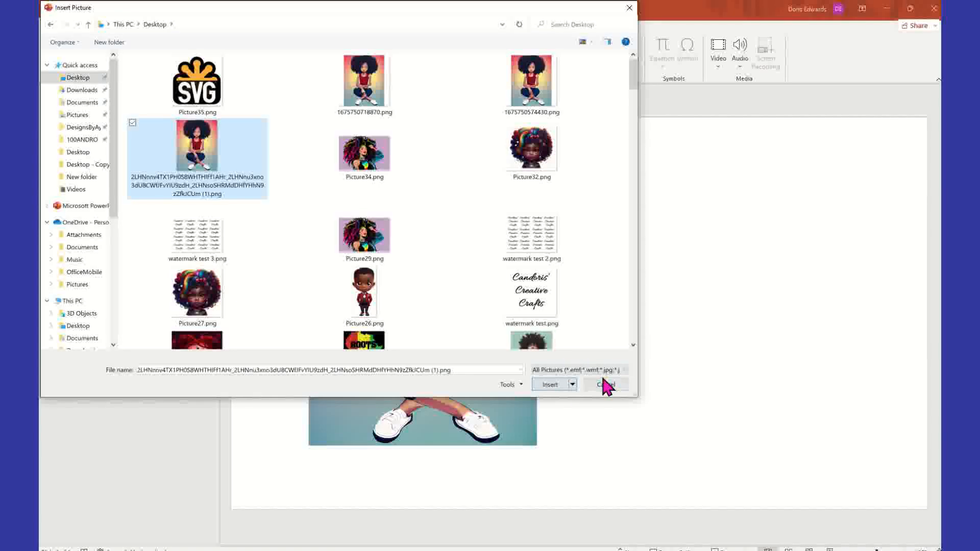
{"action": "left_click", "coordinate": [550, 385]}
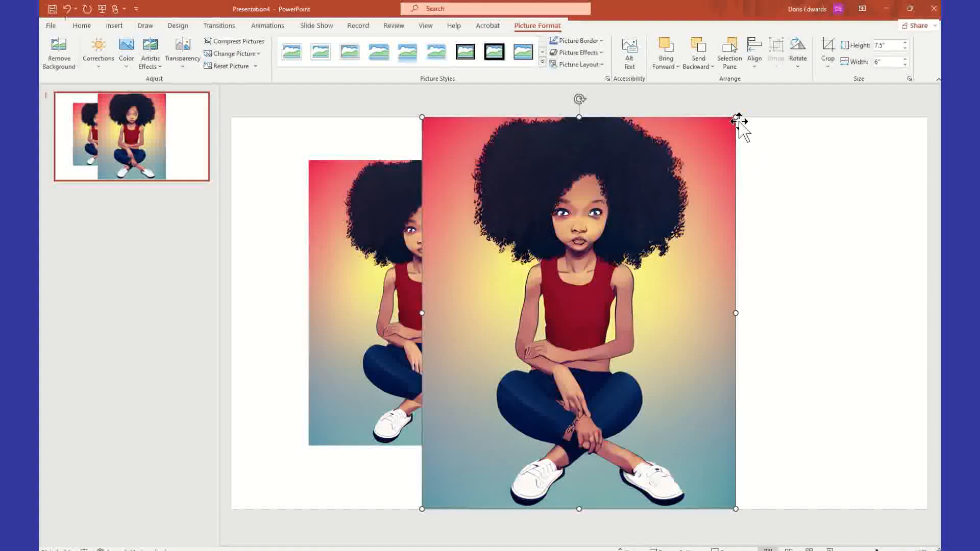
Shrink the original picture to the edited picture's size and place it beside that picture, leaving a gap between them.
{"action": "left_click_drag", "start_coordinate": [736, 117], "coordinate": [657, 215]}
{"action": "left_click_drag", "start_coordinate": [536, 335], "coordinate": [644, 283]}
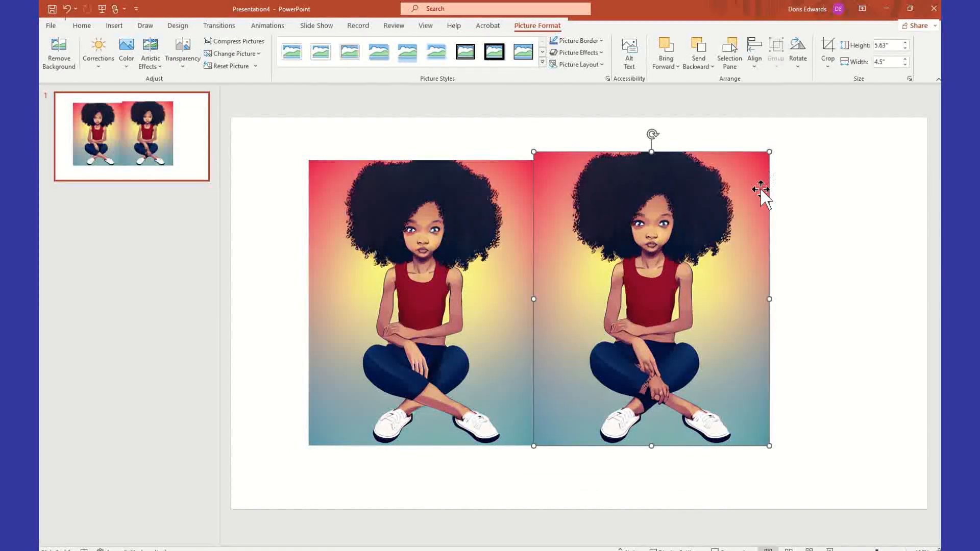
{"action": "mouse_move", "coordinate": [771, 155]}
{"action": "left_mouse_down"}
{"action": "mouse_move", "coordinate": [759, 175]}
{"action": "mouse_move", "coordinate": [762, 161]}
{"action": "left_mouse_up"}
{"action": "left_click", "coordinate": [781, 230]}
{"action": "left_click_drag", "start_coordinate": [716, 265], "coordinate": [767, 264]}
{"action": "left_click", "coordinate": [858, 299]}
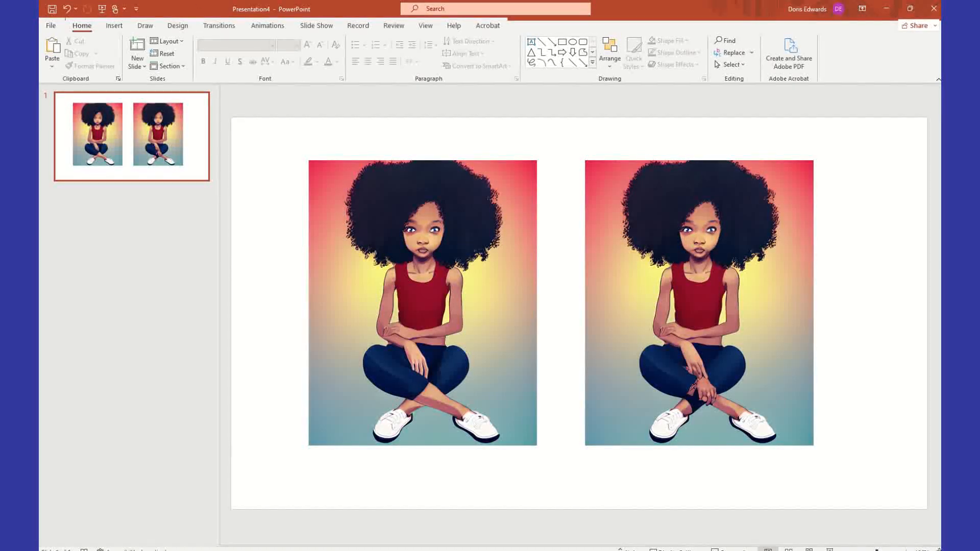
Switch to the Creative Fabrica Spark Art browser window, look through the private downloads gallery, and return to the PowerPoint comparison slide.
{"action": "key", "text": "alt+Tab"}
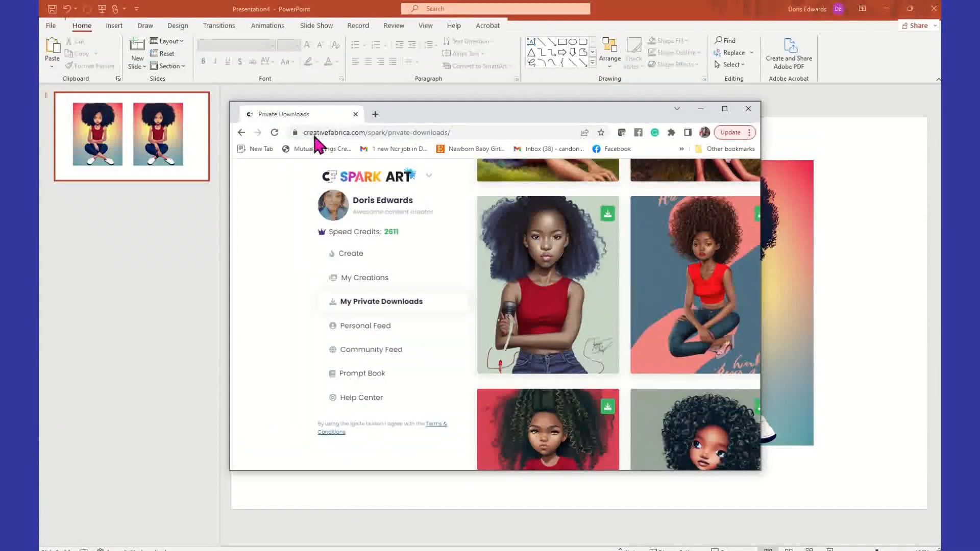
{"action": "left_click", "coordinate": [673, 92]}
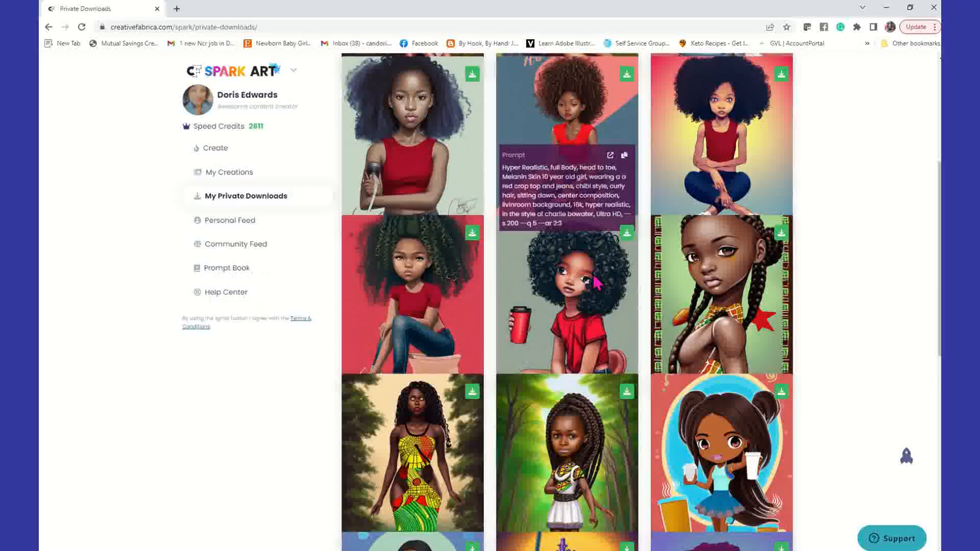
{"action": "scroll", "coordinate": [937, 301], "scroll_direction": "down", "scroll_amount": 6}
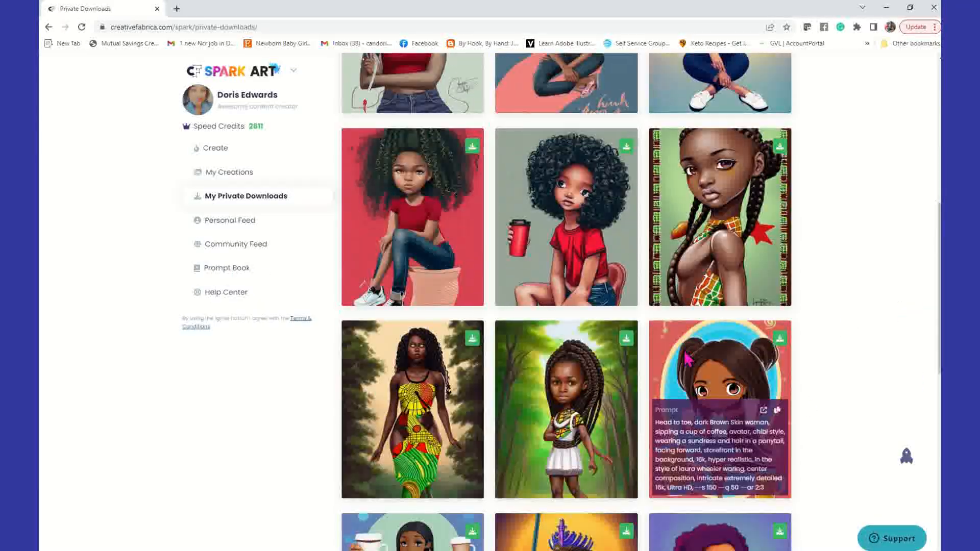
{"action": "scroll", "coordinate": [692, 363], "scroll_direction": "down", "scroll_amount": 3}
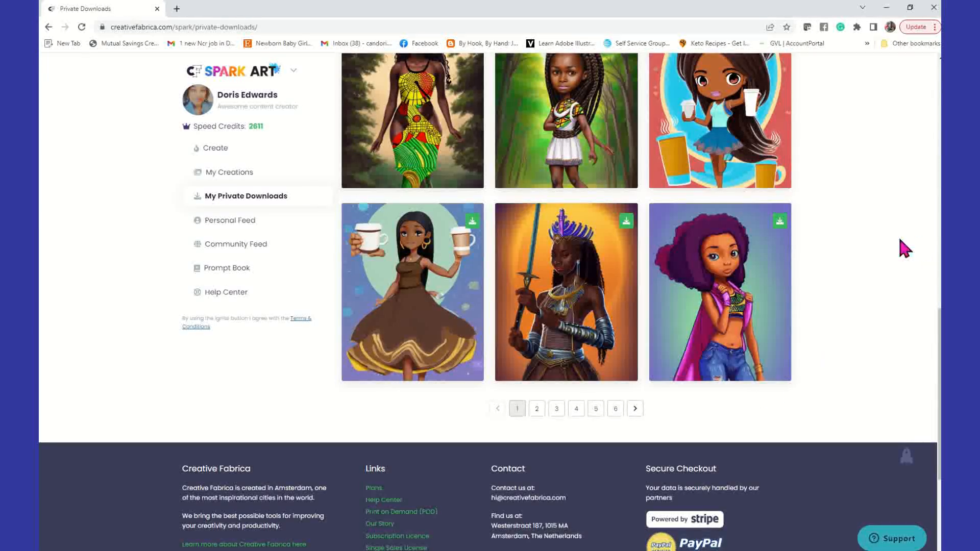
{"action": "mouse_move", "coordinate": [787, 306]}
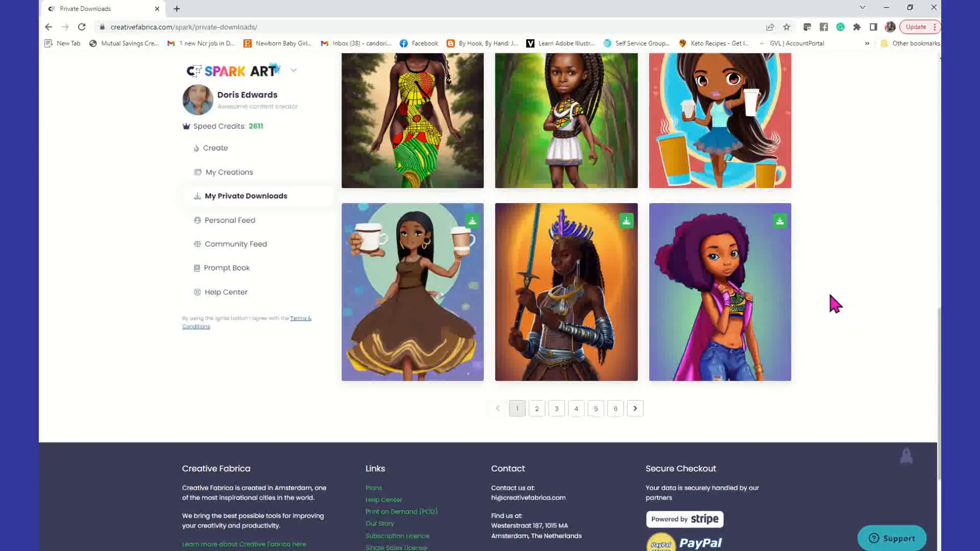
{"action": "scroll", "coordinate": [834, 303], "scroll_direction": "up", "scroll_amount": 6}
{"action": "scroll", "coordinate": [835, 303], "scroll_direction": "up", "scroll_amount": 2}
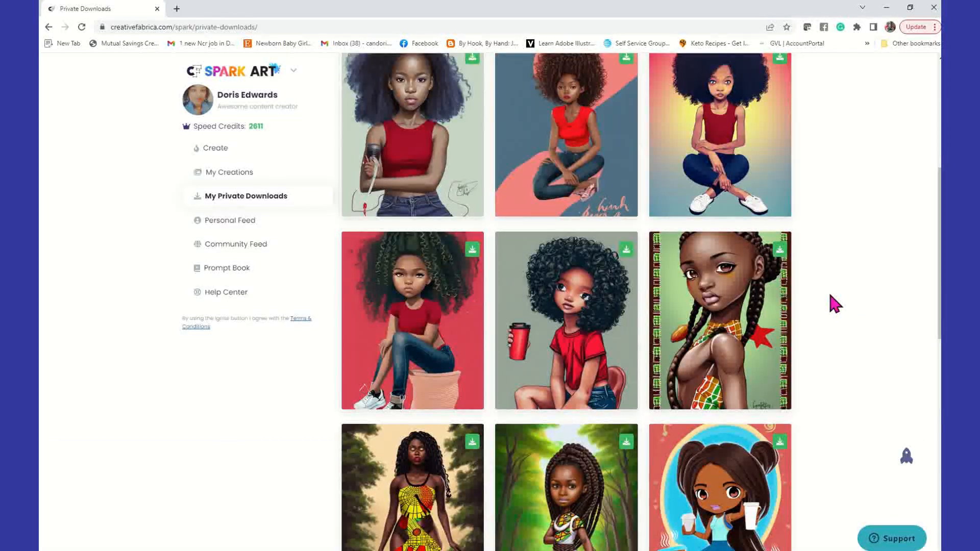
{"action": "scroll", "coordinate": [832, 302], "scroll_direction": "up", "scroll_amount": 3}
{"action": "left_click", "coordinate": [294, 70]}
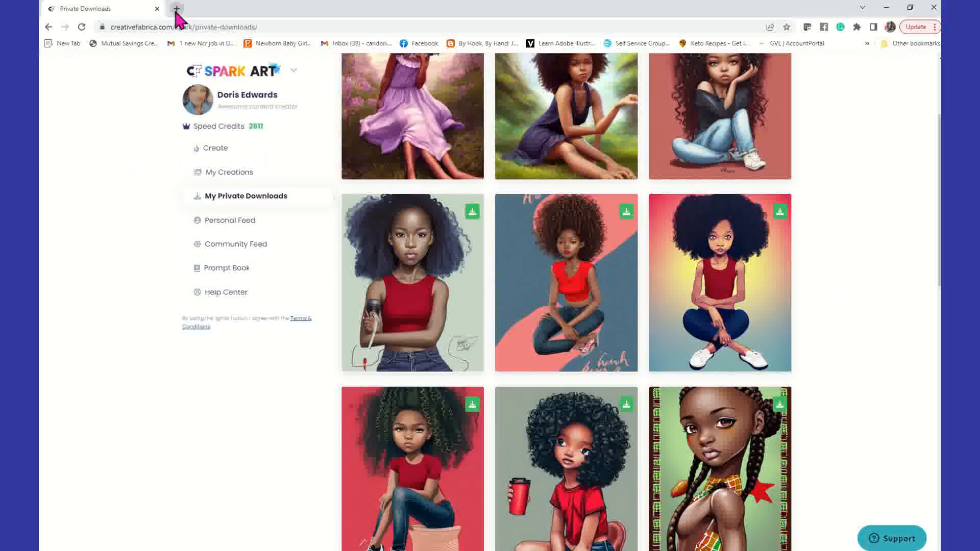
{"action": "left_click", "coordinate": [887, 8]}
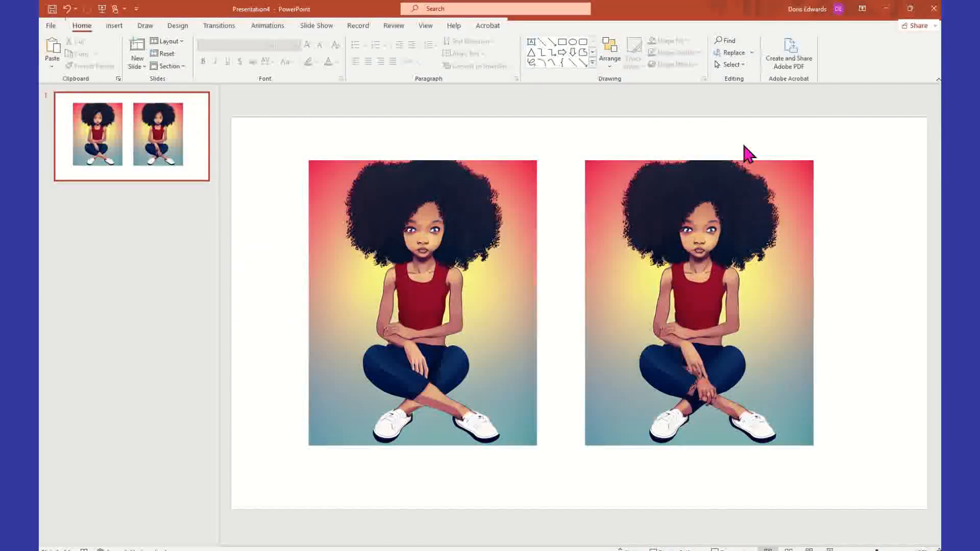